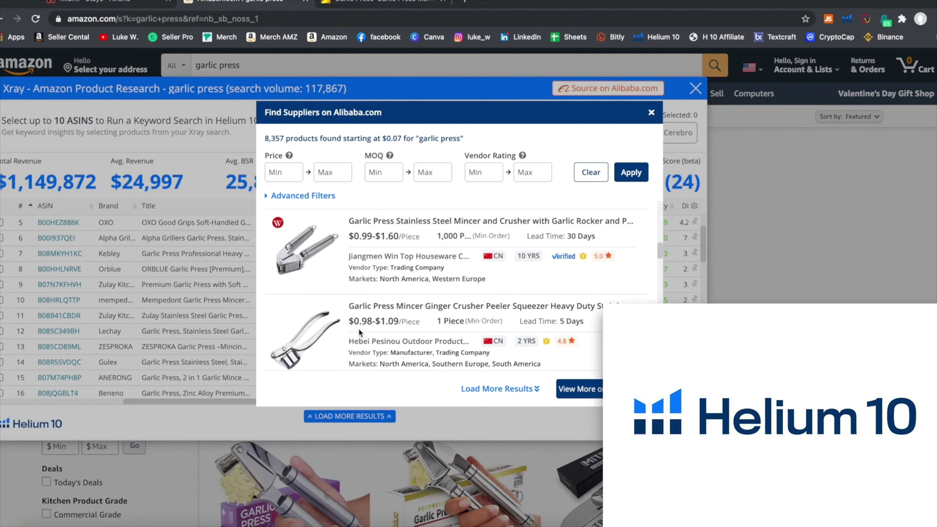
scroll(403, 318, up, 2)
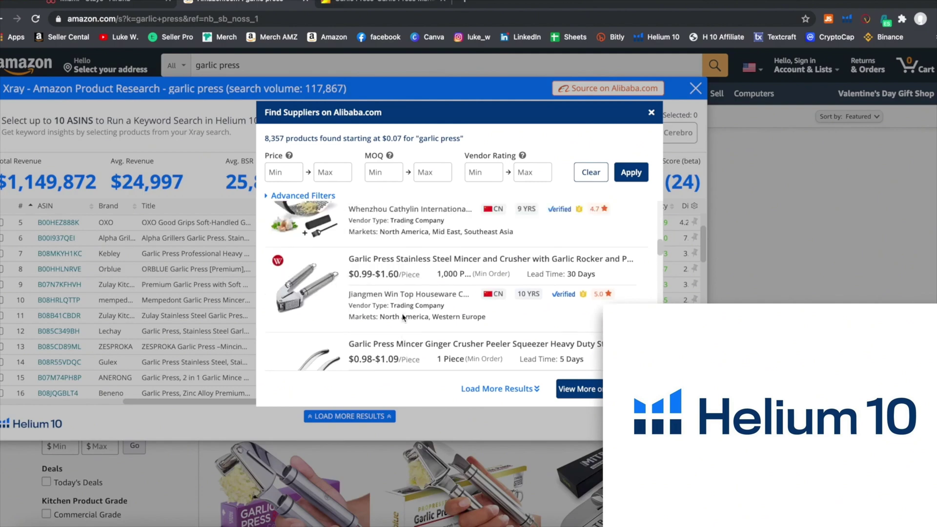
scroll(435, 330, down, 3)
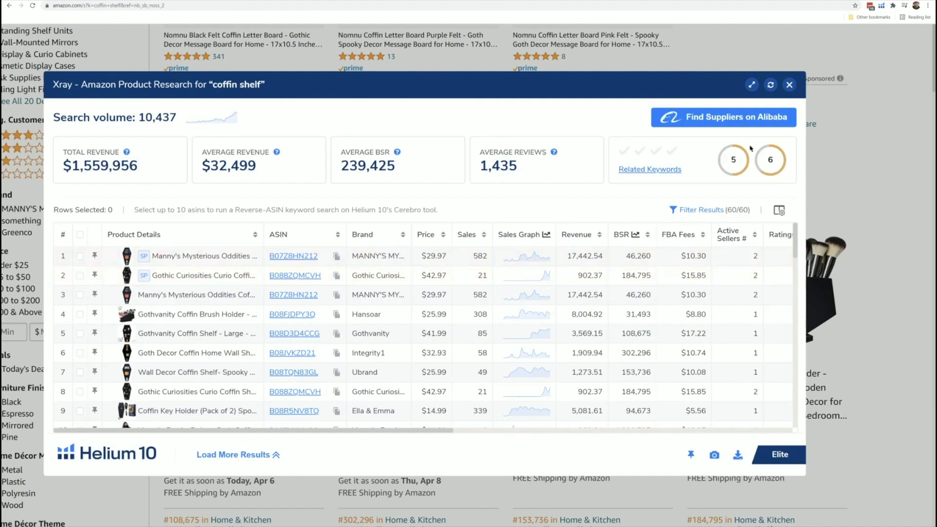
Step: Find Alibaba suppliers for the sunset lamp niche from Xray and look through the first supplier offers
mouse_move(744, 172)
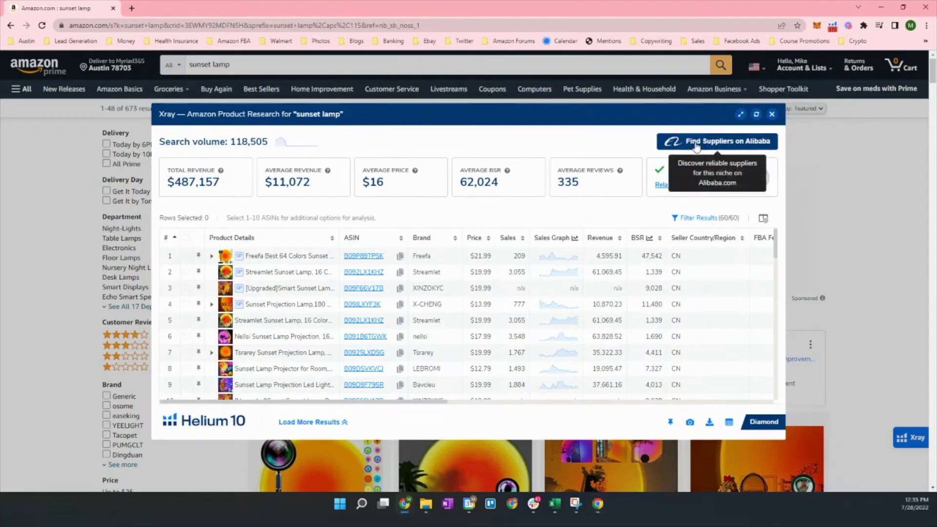
click(696, 144)
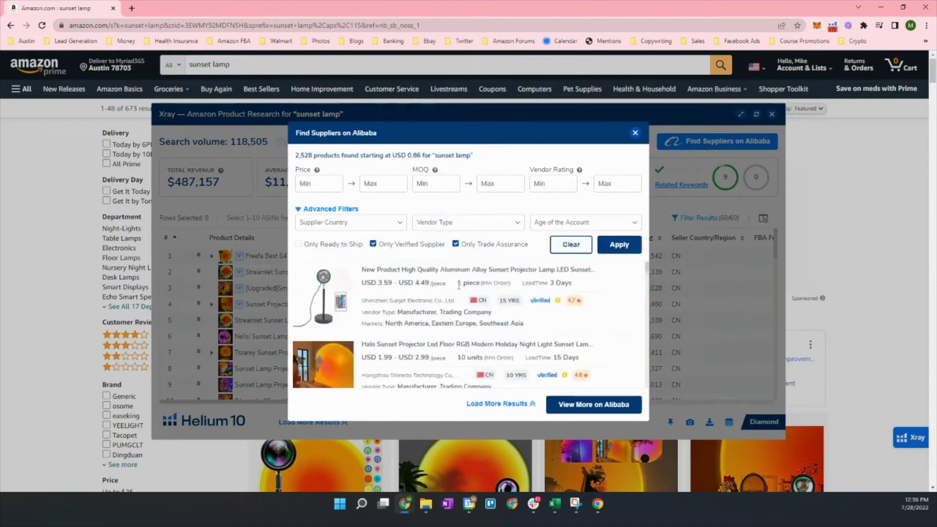
scroll(419, 293, down, 2)
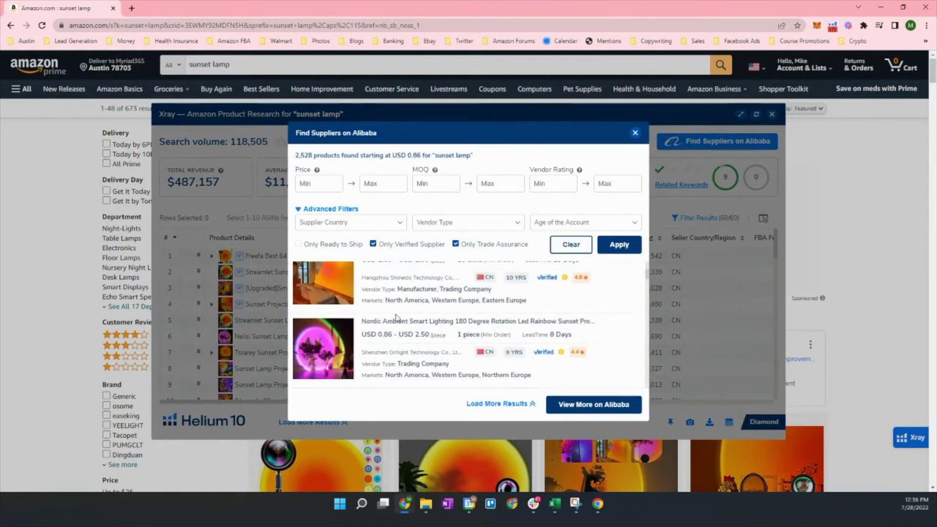
scroll(396, 318, up, 2)
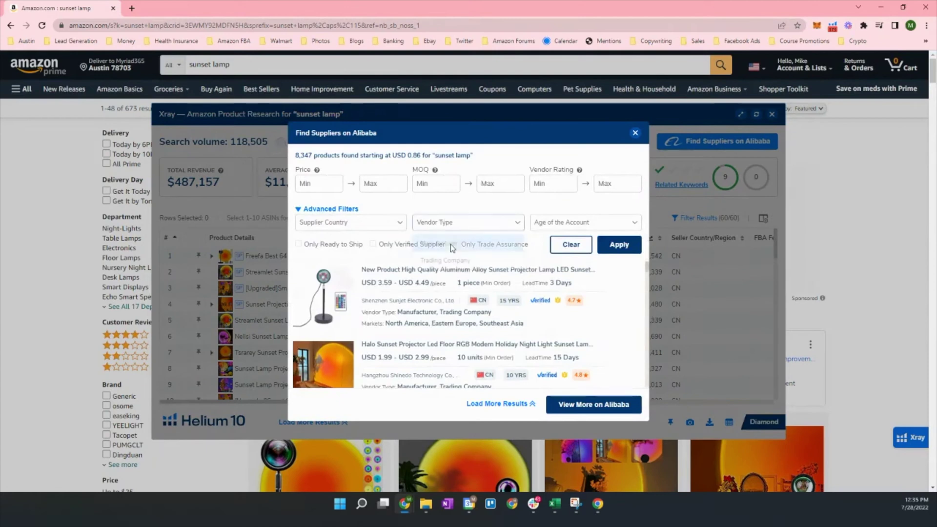
Step: Filter the sunset lamp suppliers by vendor type Manufacturer, only verified suppliers and only Trade Assurance
click(450, 248)
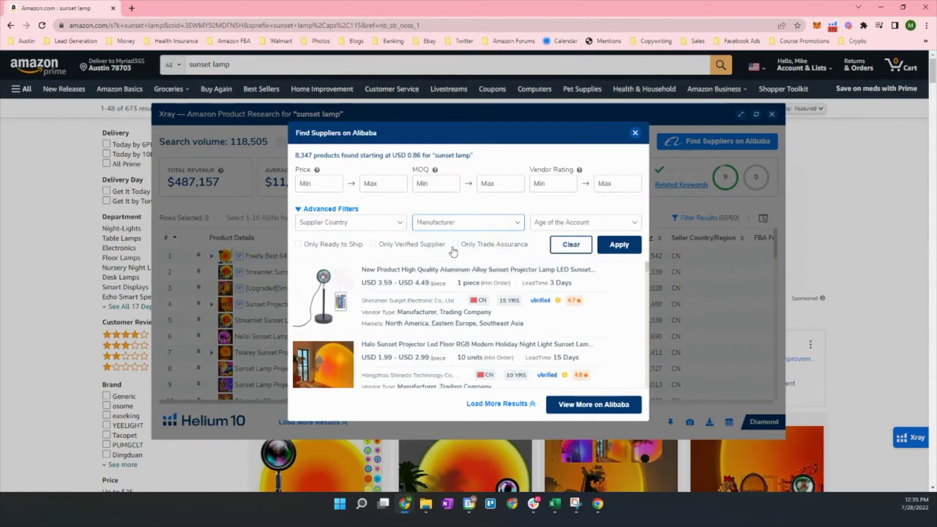
click(374, 248)
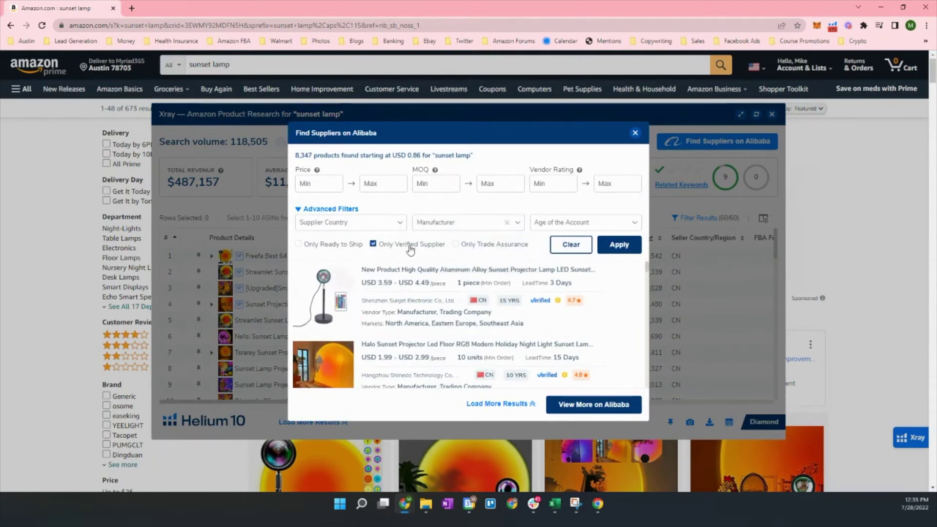
click(459, 247)
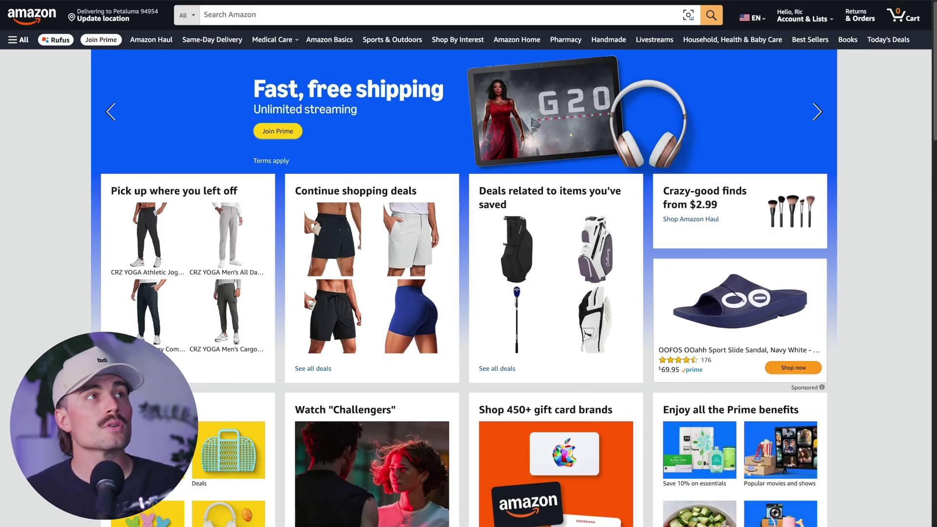
Step: Search Amazon for garlic press
click(240, 14)
text(garl)
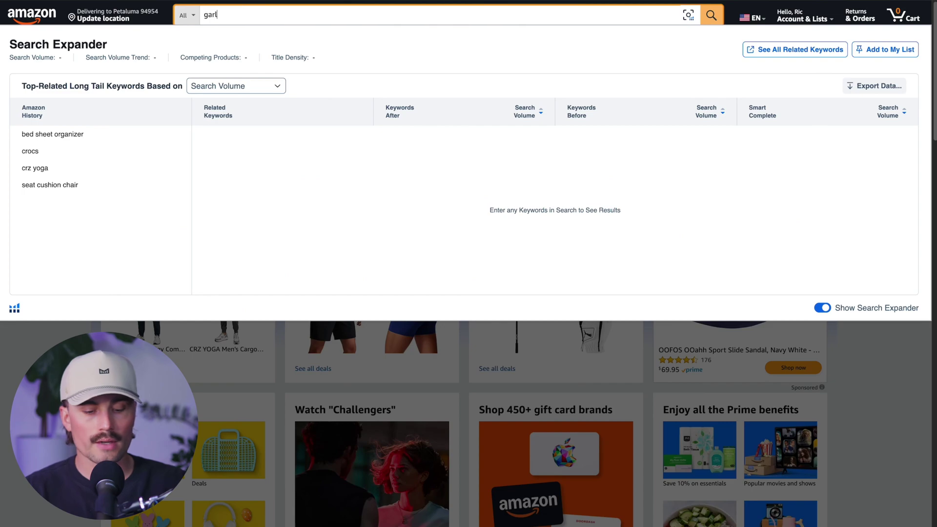
text(ic press)
key(Return)
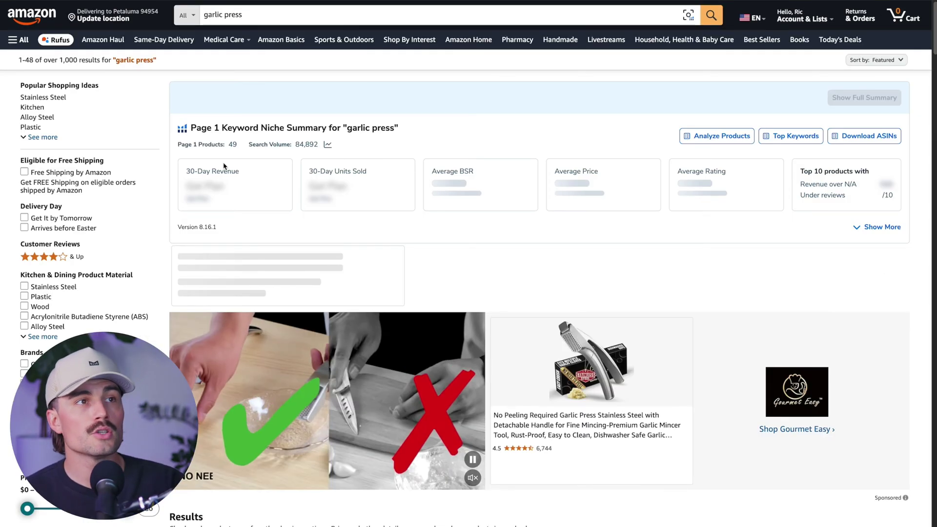
Step: Look through the garlic press results and open the best-selling Zulay Kitchen Large Premium Garlic Press Set listing
scroll(217, 157, down, 10)
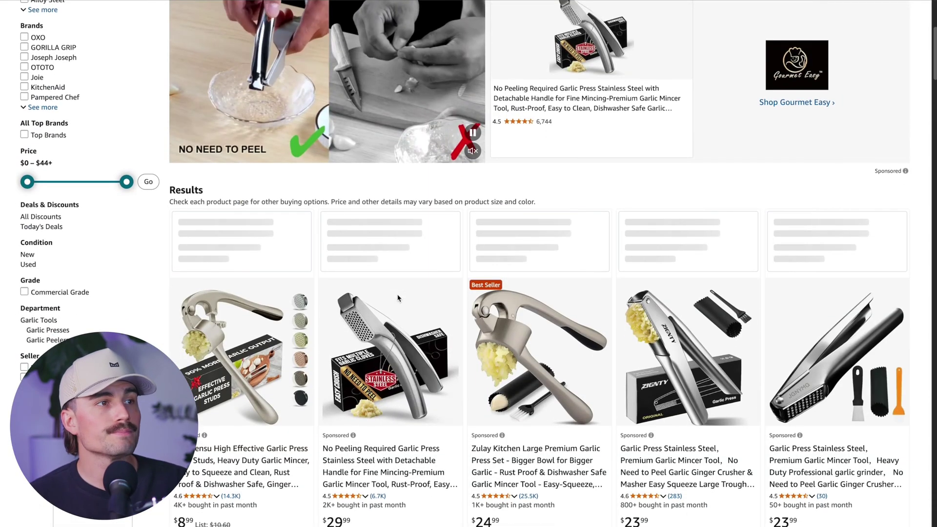
scroll(386, 273, up, 3)
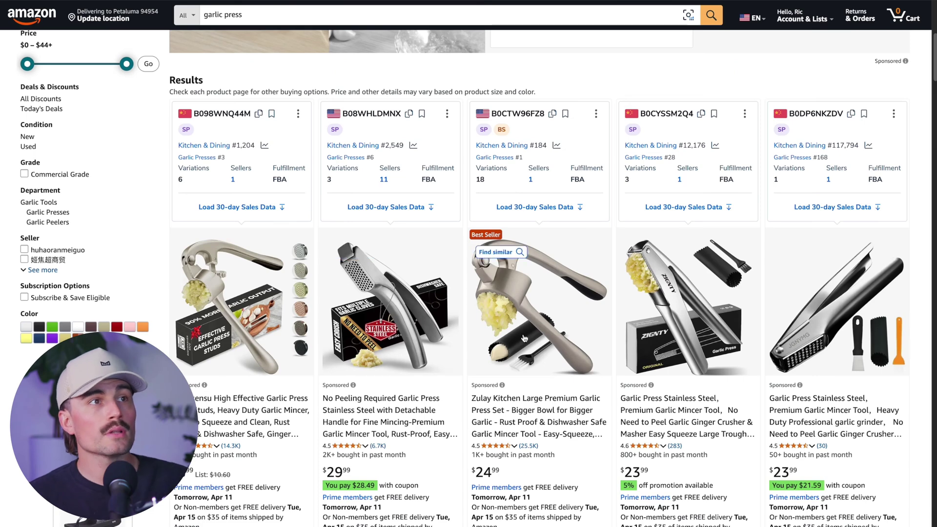
click(548, 305)
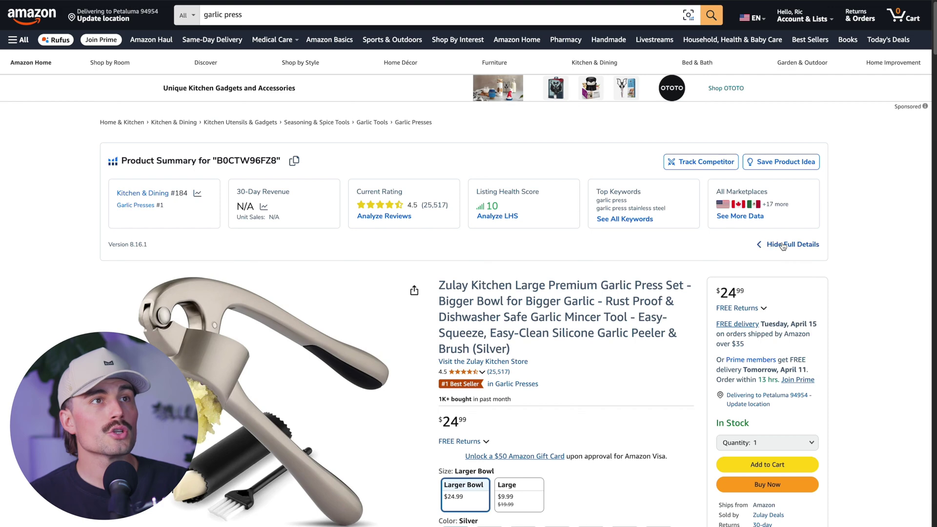
Step: Run Xray on the Zulay Kitchen garlic press and open its Alibaba supplier search
click(783, 245)
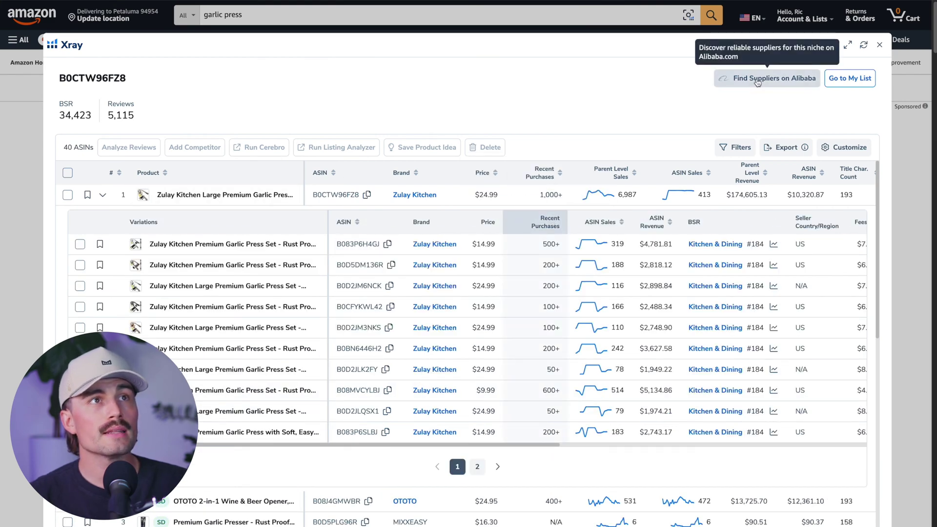
click(753, 86)
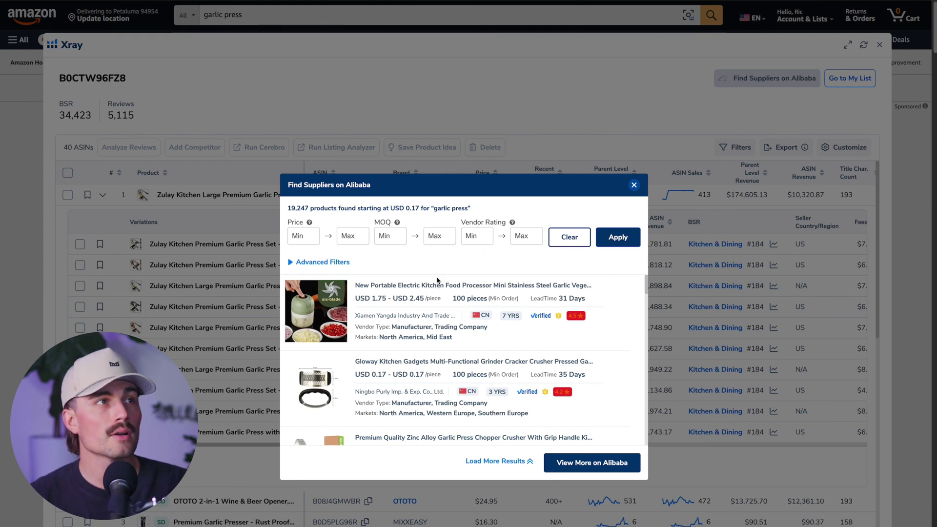
Step: Limit the garlic press suppliers to a maximum MOQ of 100, review the filtered offers and expand the advanced filters
click(440, 237)
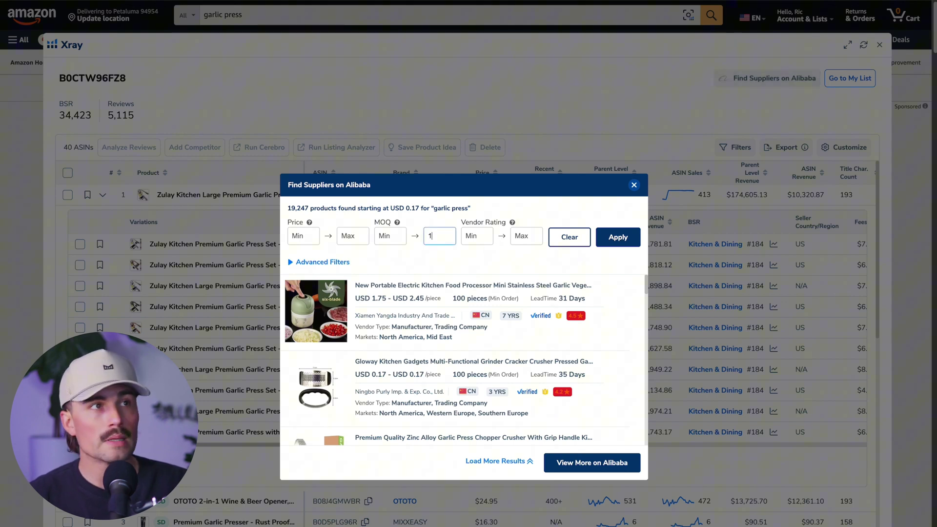
click(616, 237)
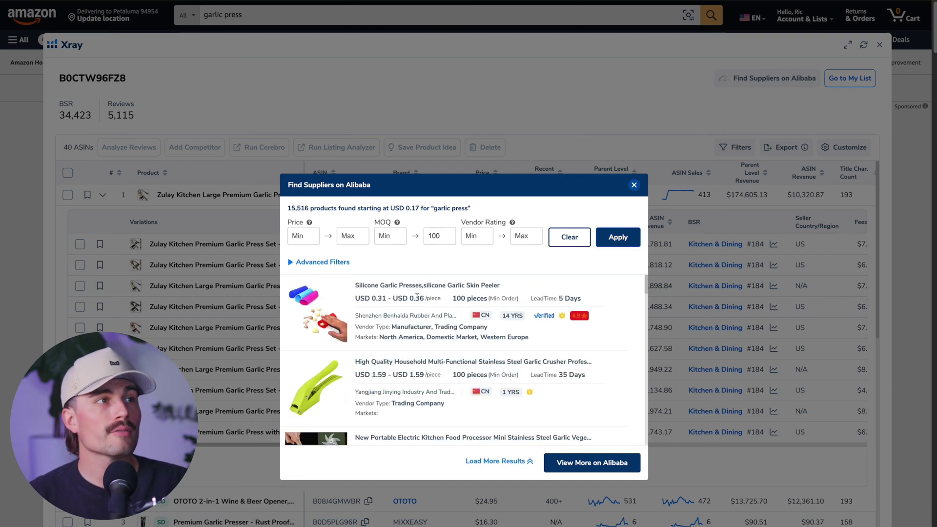
scroll(417, 298, down, 3)
scroll(412, 306, up, 3)
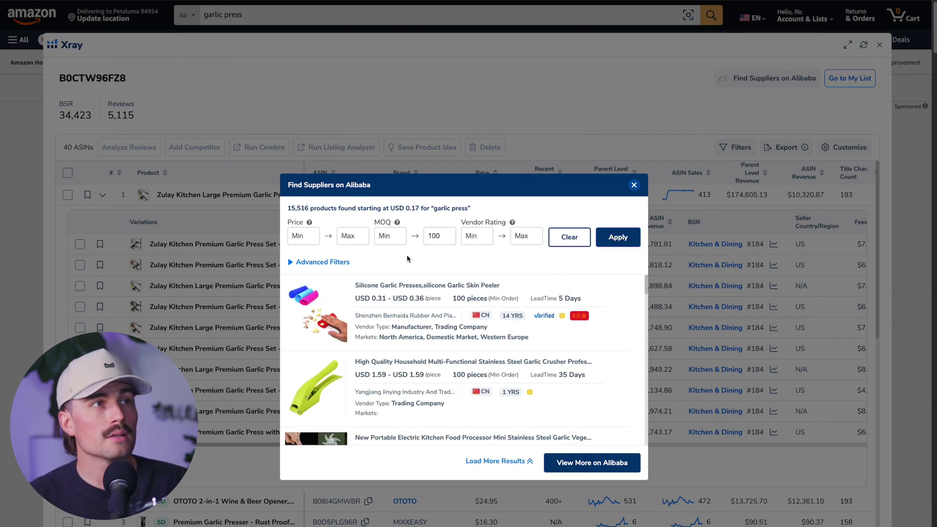
click(291, 263)
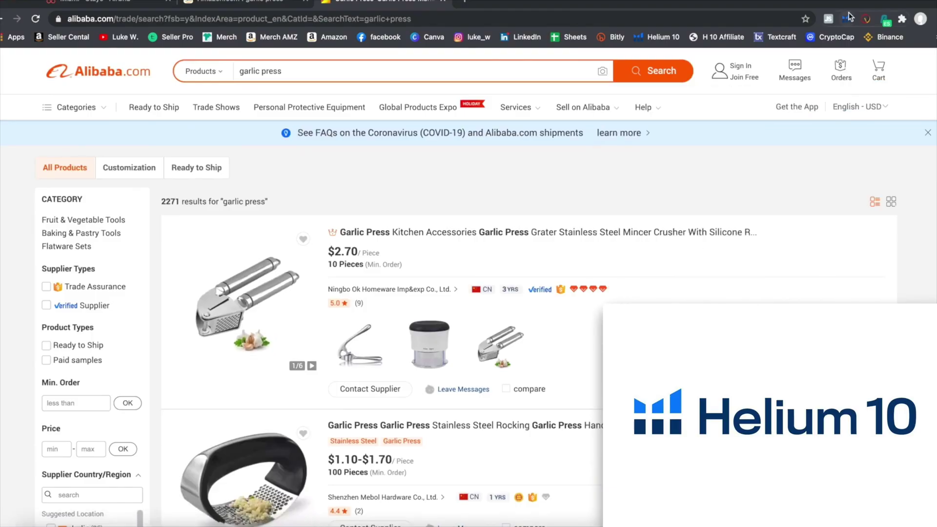
Step: Run Xray Amazon Product Research from the Helium 10 extension on the laptop stand search results
click(847, 20)
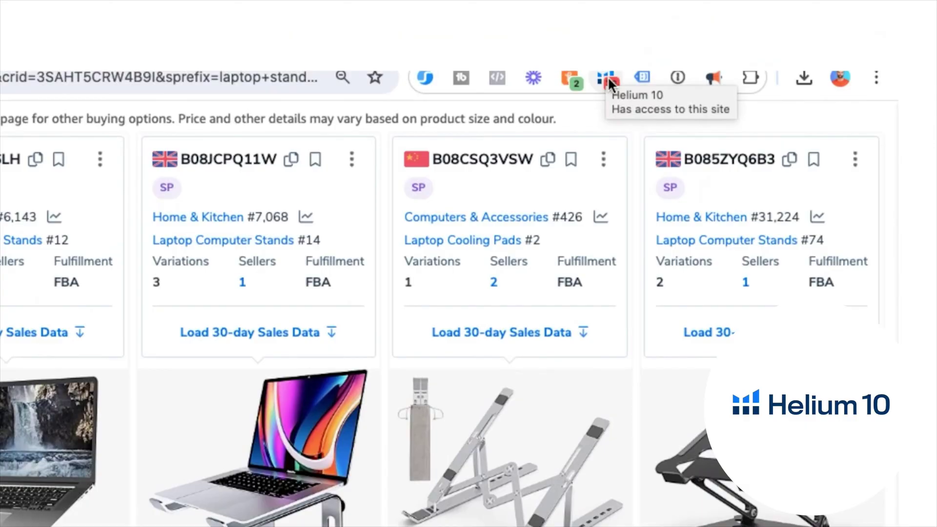
click(605, 79)
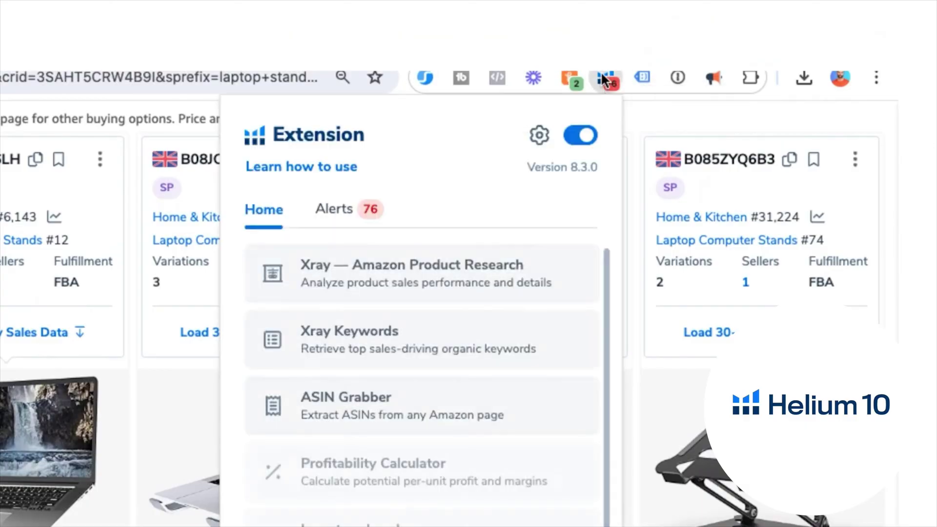
click(449, 278)
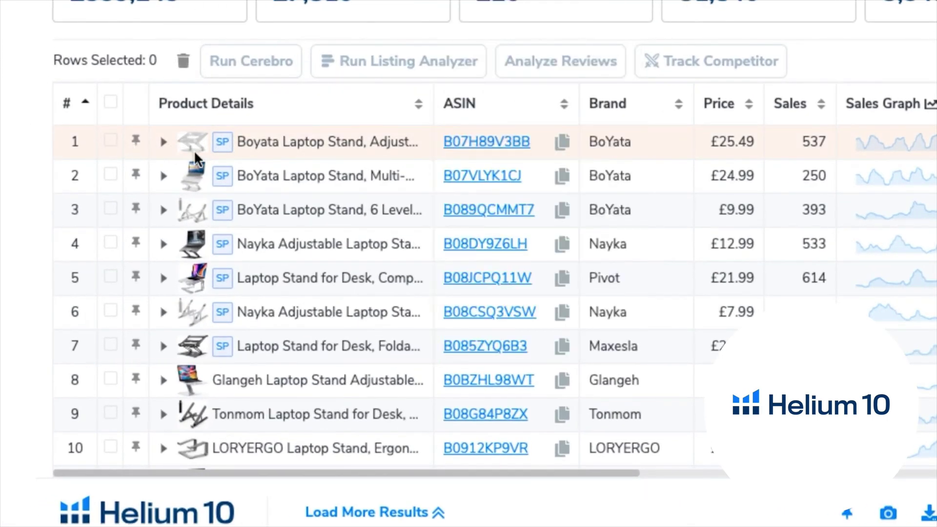
Step: Select the first two BoYata laptop stands in the Xray product list
mouse_move(220, 150)
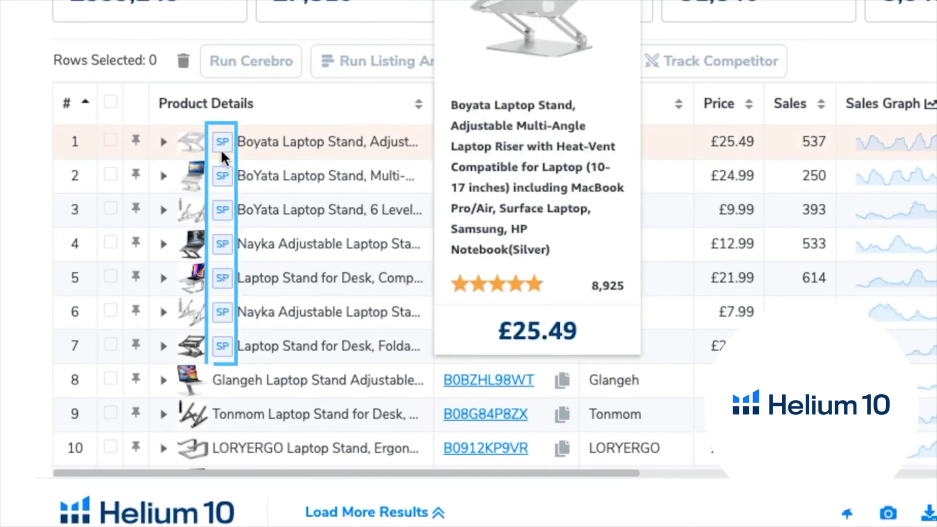
click(111, 141)
click(111, 177)
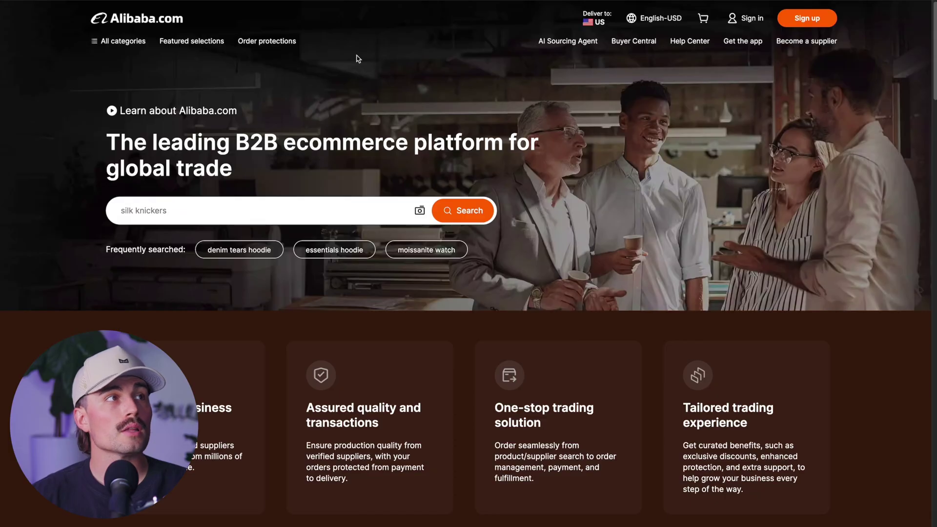
Step: Browse Alibaba's Home & Garden categories to Knife Sets and open the Professional 15 Pcs Black Non-Stick Coating knife block set listing
mouse_move(118, 47)
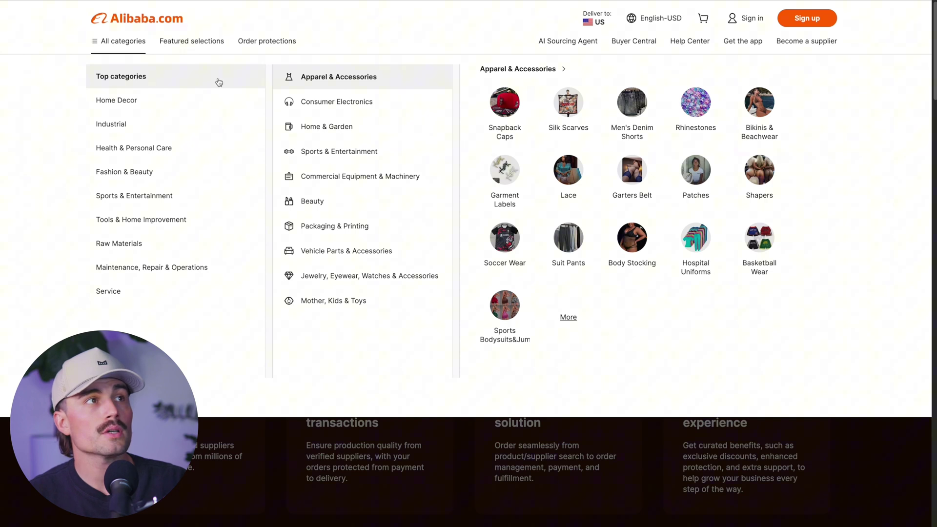
mouse_move(391, 112)
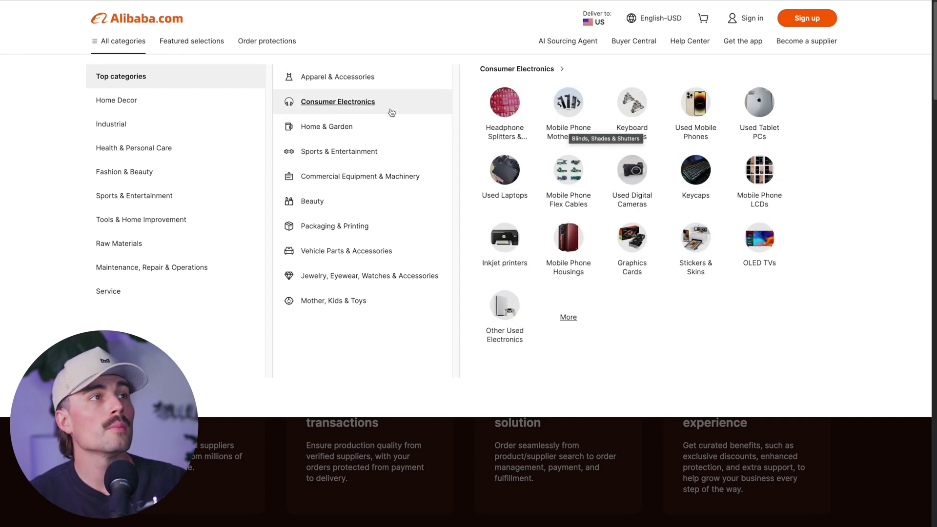
mouse_move(395, 137)
click(569, 318)
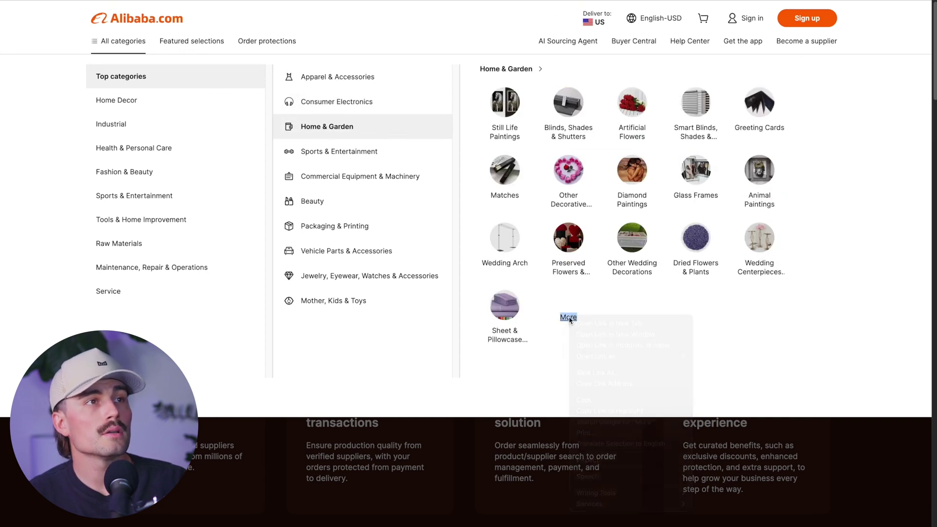
click(355, 184)
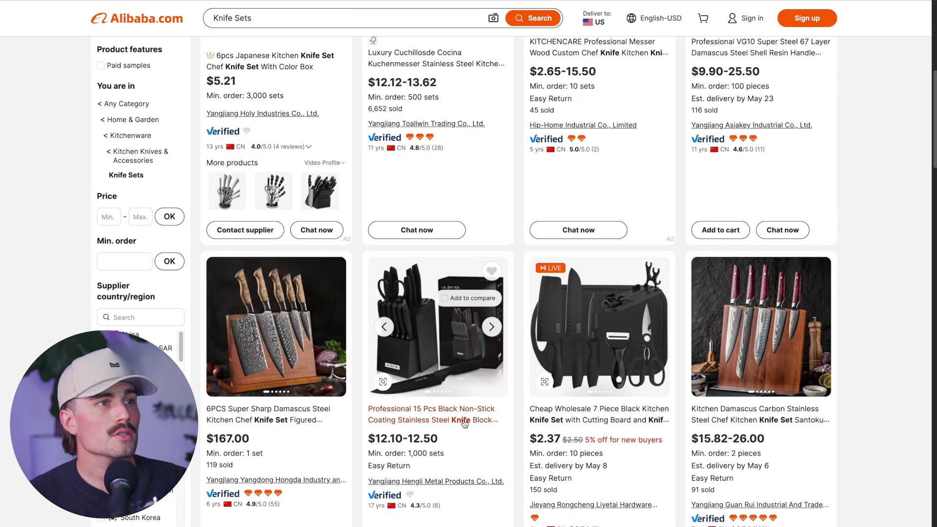
click(450, 355)
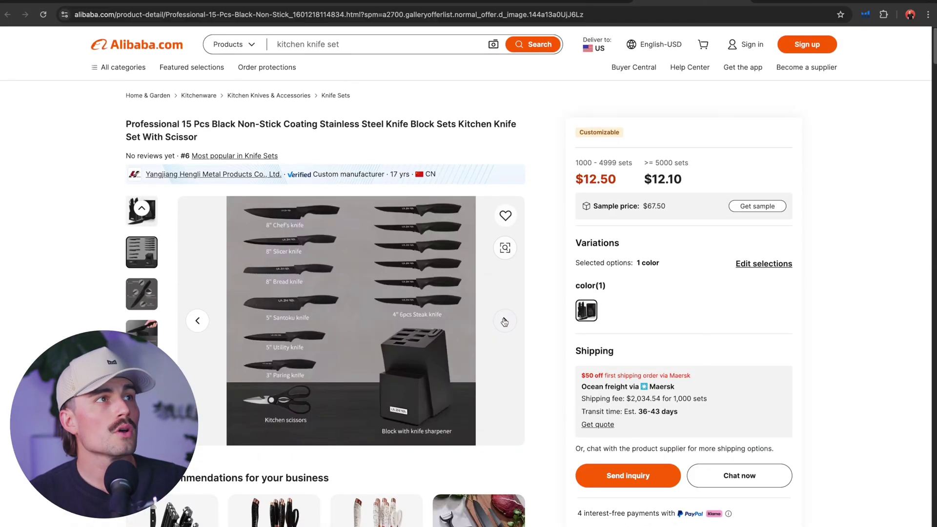
Step: Open the Helium 10 extension's analysis of product demand on Amazon from the knife block set listing
click(866, 15)
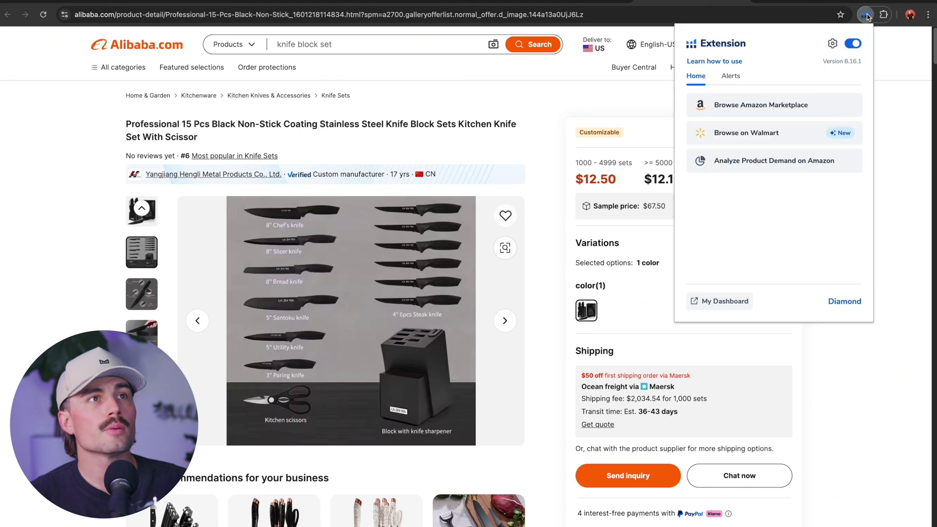
click(776, 157)
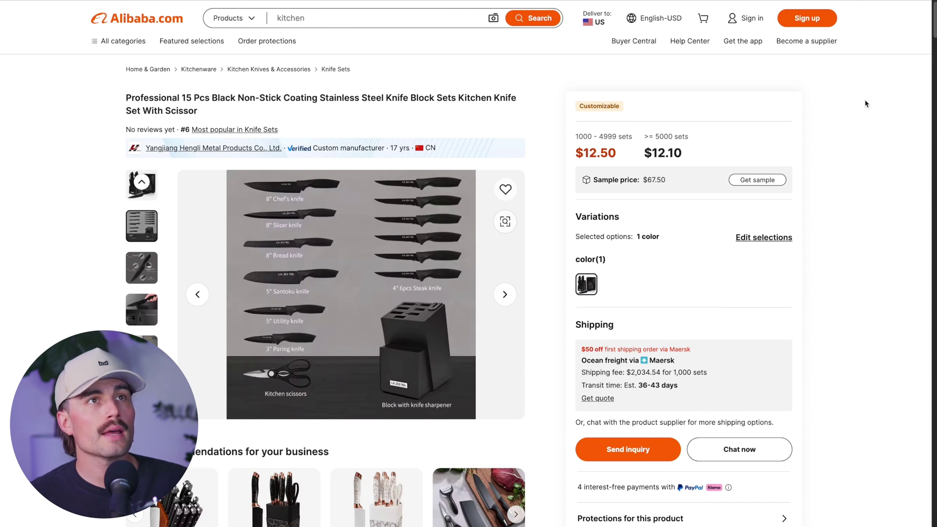
click(867, 0)
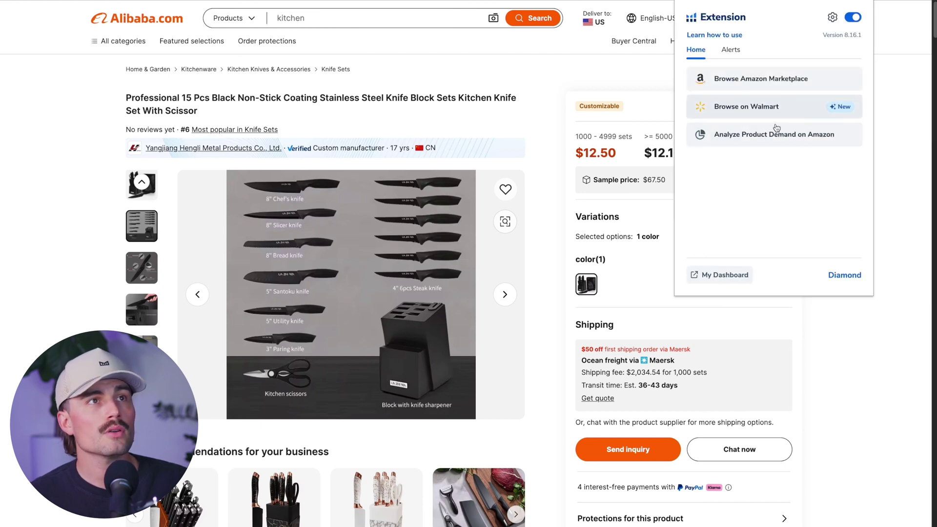
click(737, 140)
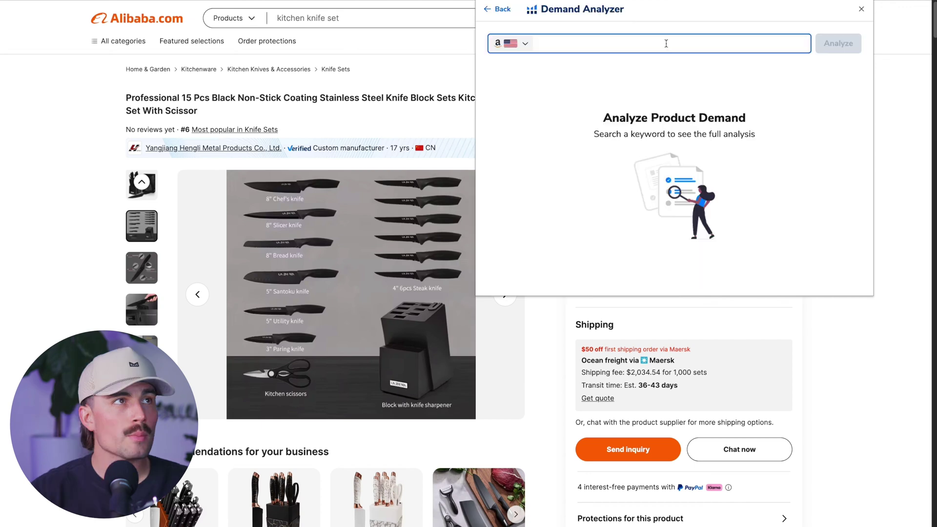
Step: Analyze US Amazon demand for the keyword "knife block set"
text(knife )
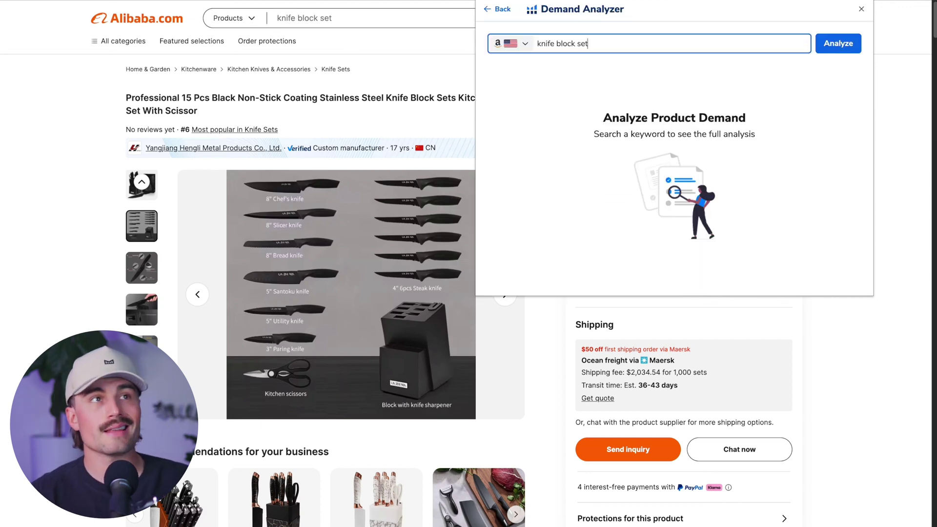
text(block set)
key(Return)
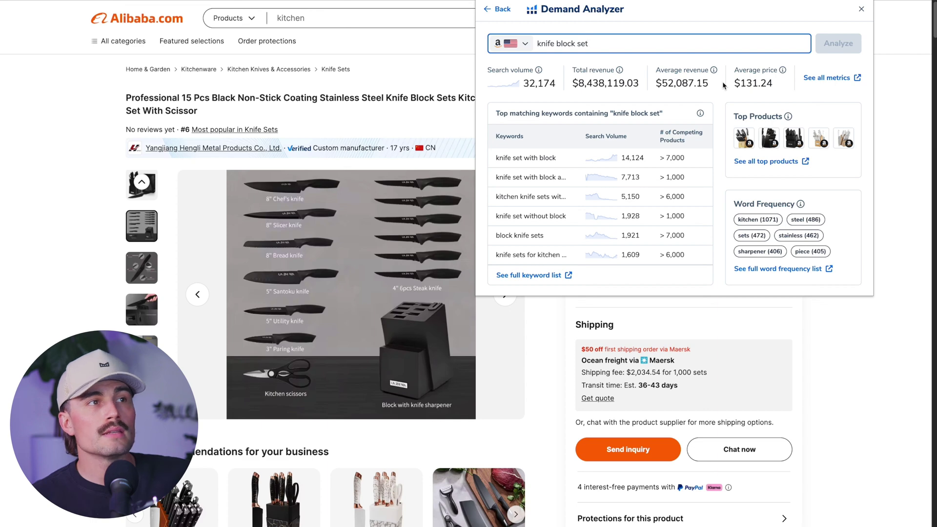
Step: Open the full list of top products for knife block set and examine their revenue, sales and review figures
click(755, 162)
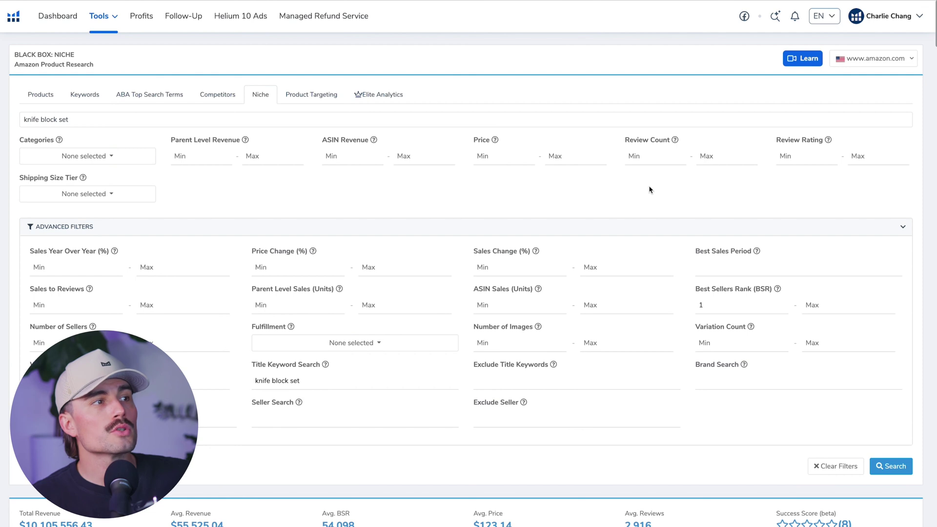
scroll(649, 189, down, 5)
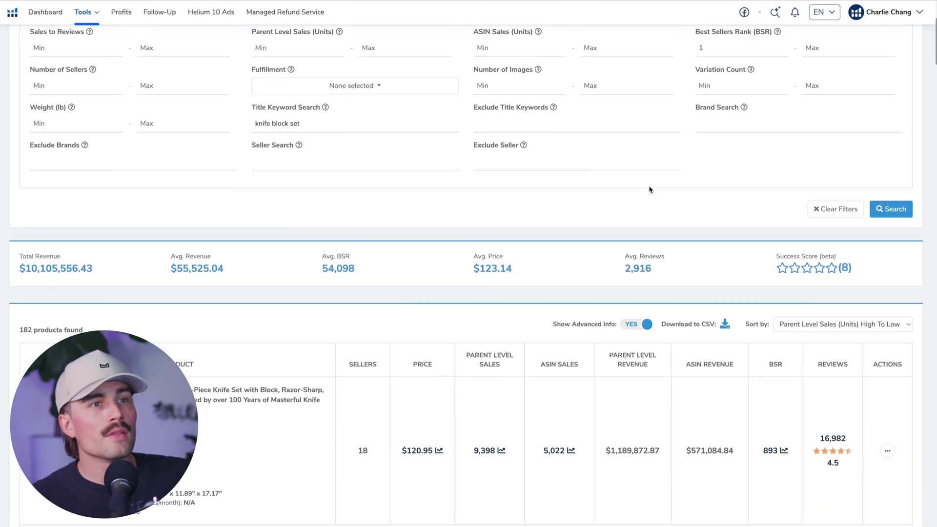
scroll(649, 190, down, 3)
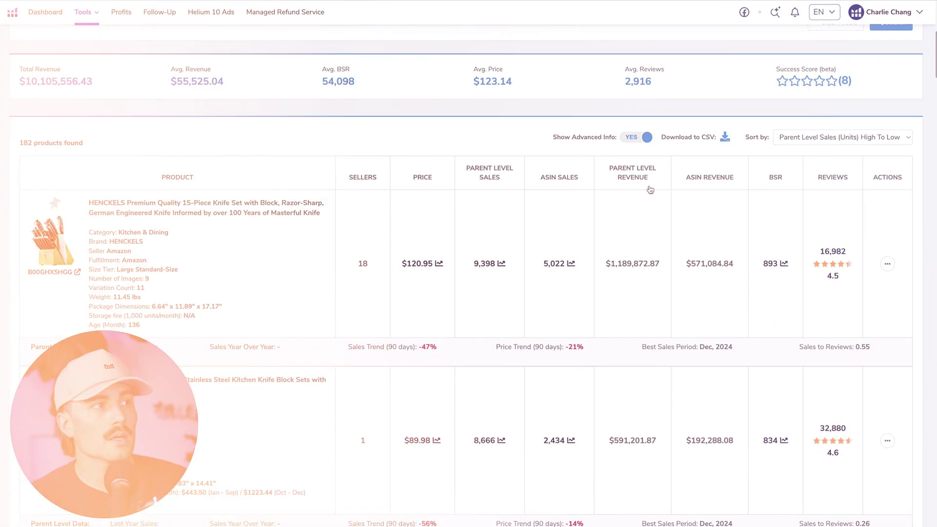